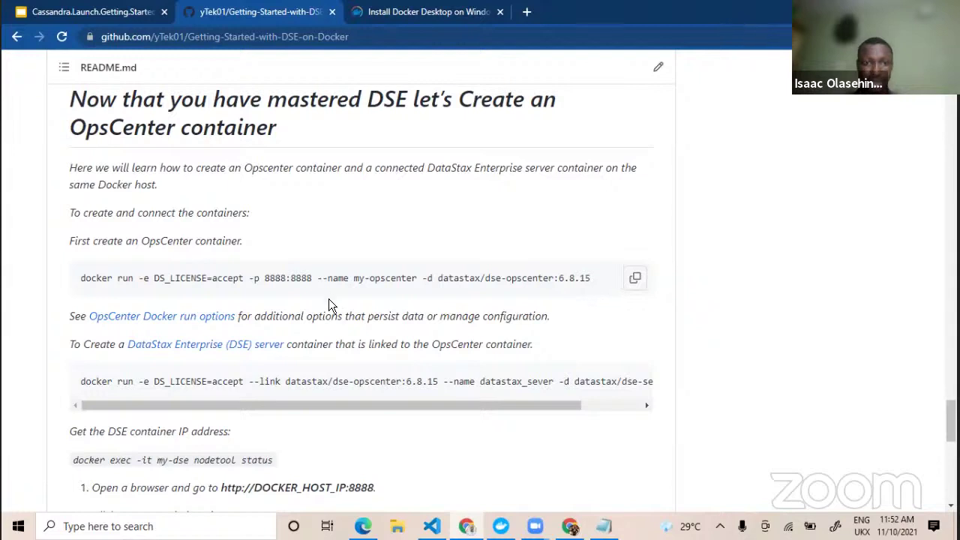
# - Read the README instructions for creating the OpsCenter container, the linked DSE server container and the Studio container
pyautogui.scroll(-1, 403, 352)
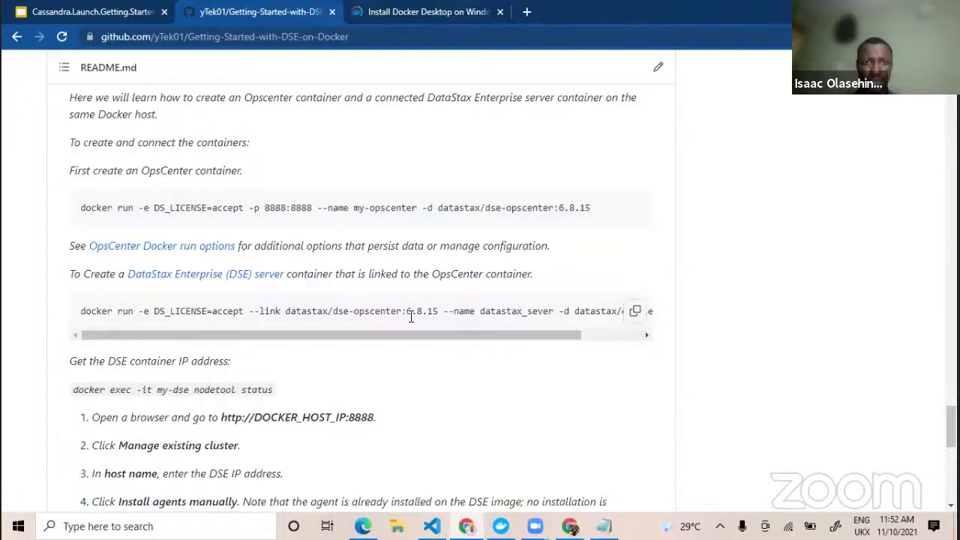
pyautogui.moveTo(436, 309); pyautogui.dragTo(405, 307)
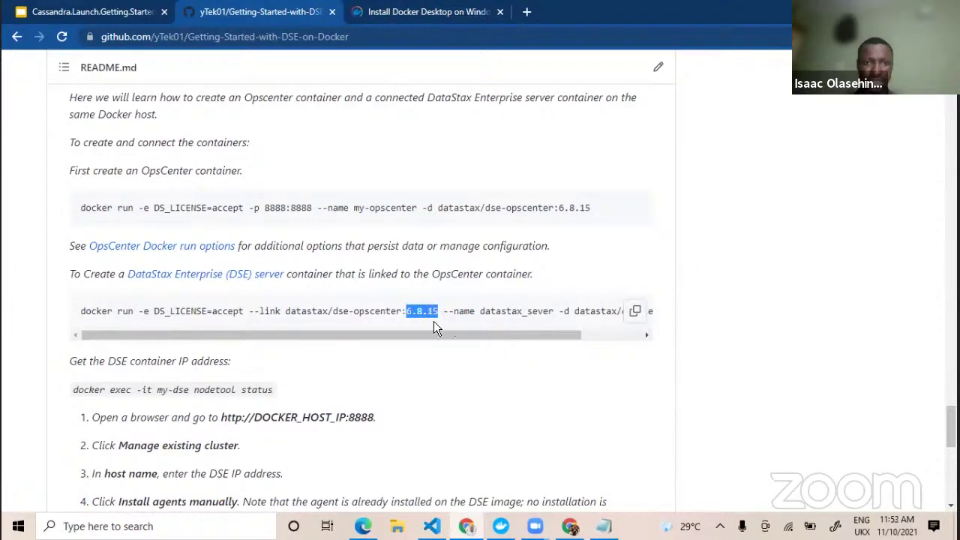
pyautogui.scroll(-1, 422, 323)
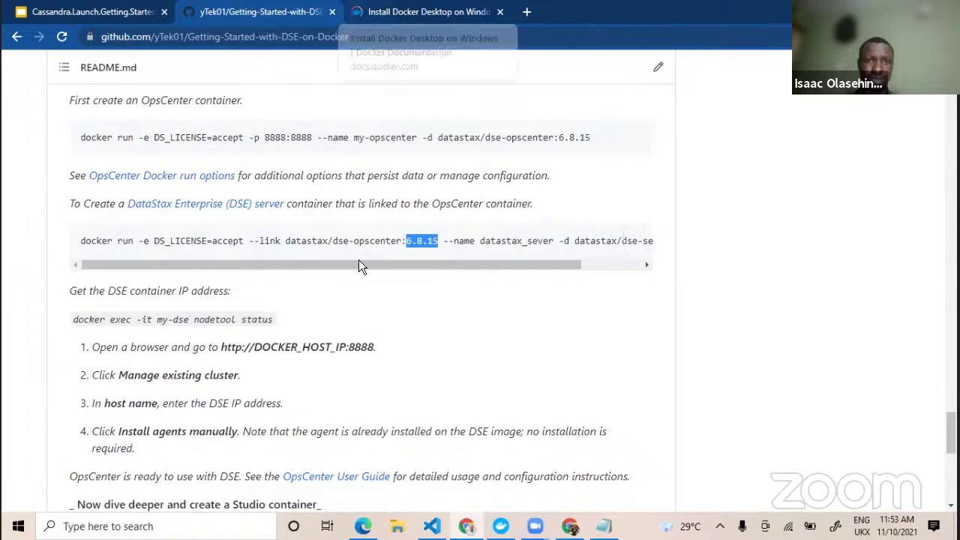
pyautogui.scroll(-3, 359, 259)
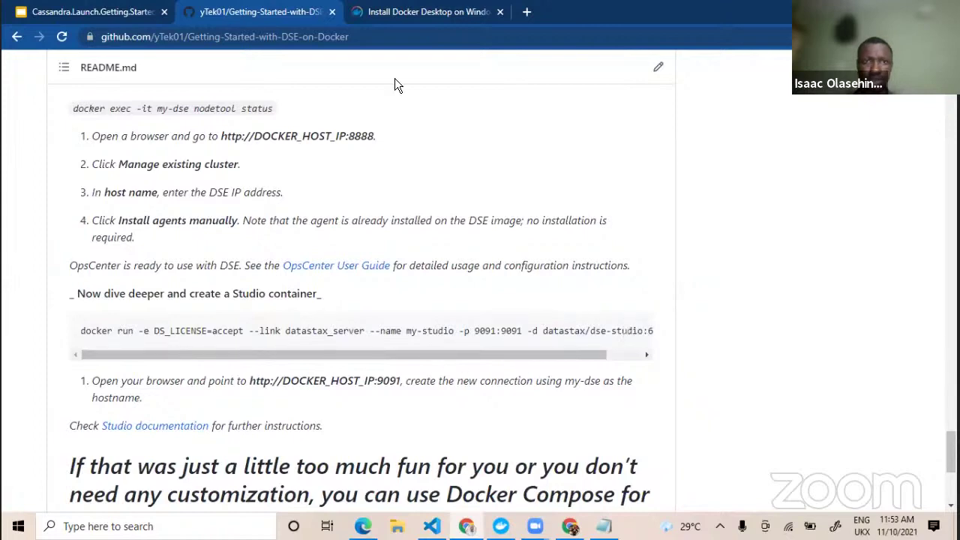
# - Load localhost:9091 in the browser tab that holds the Docker Desktop installation page
pyautogui.click(390, 14)
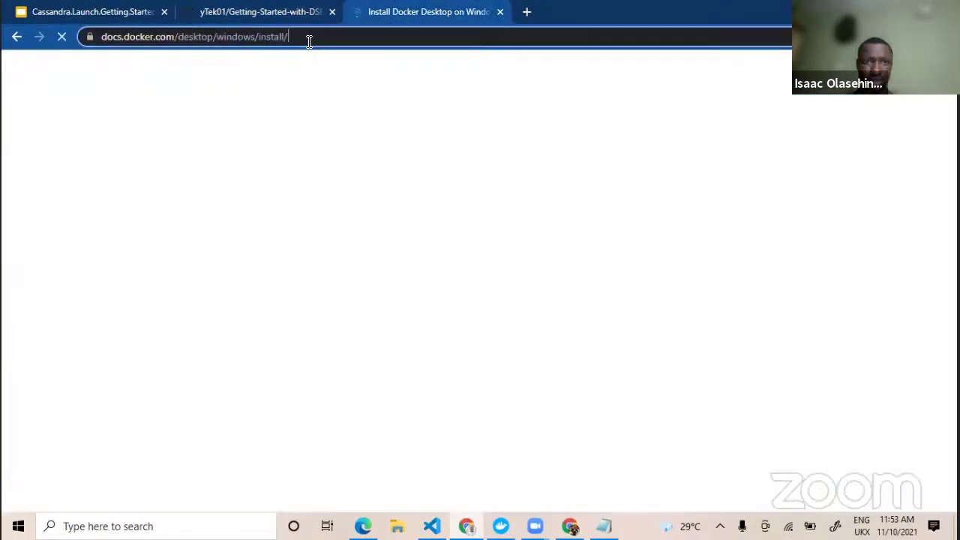
pyautogui.click(308, 38)
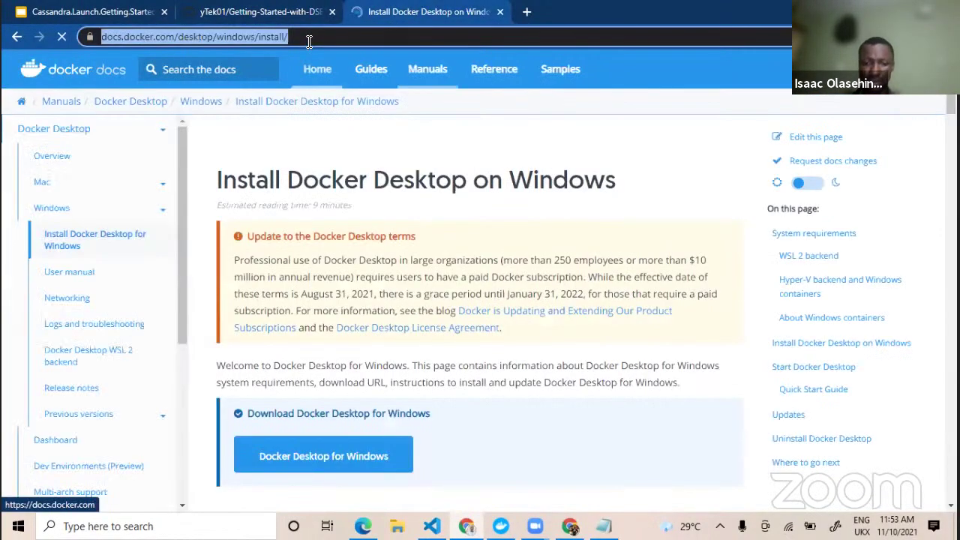
pyautogui.press('BackSpace')
pyautogui.write('local')
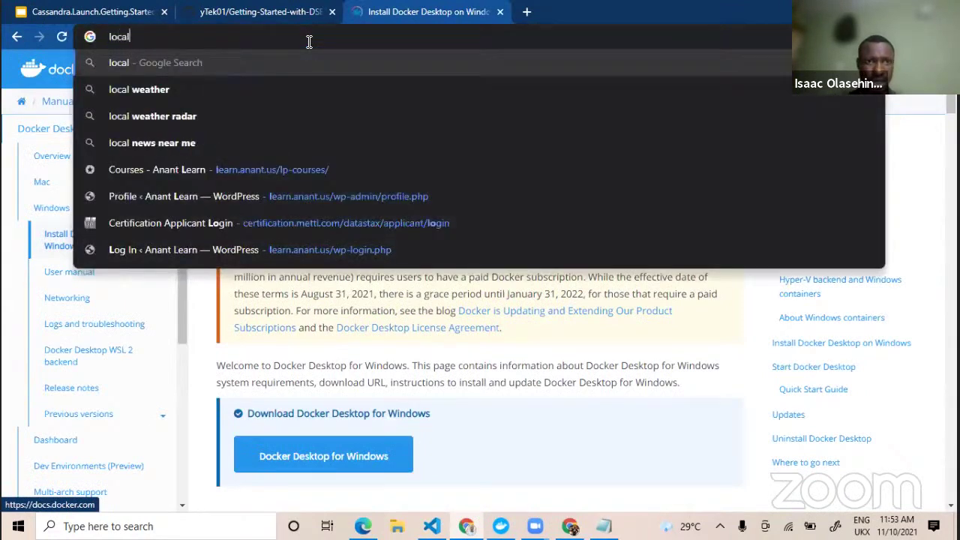
pyautogui.write('hot')
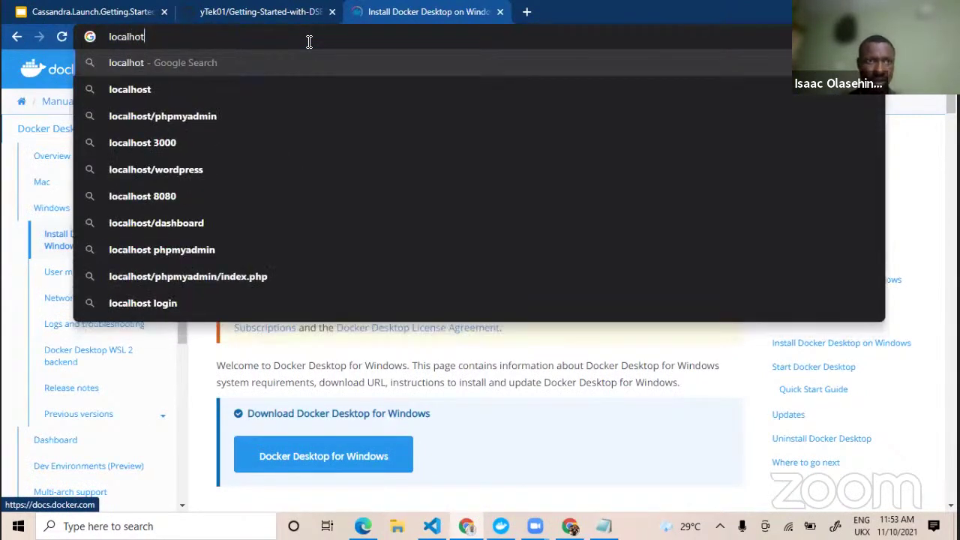
pyautogui.press('BackSpace')
pyautogui.write('st')
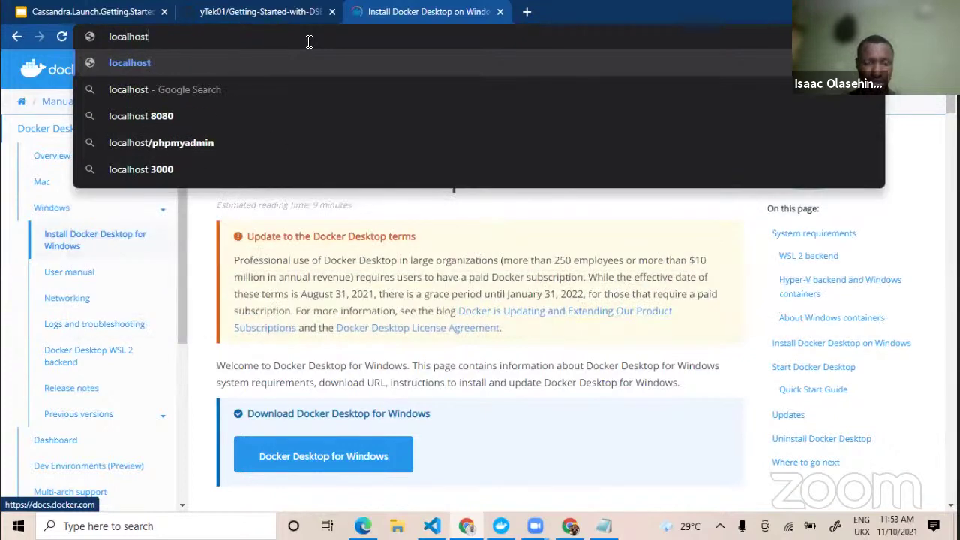
pyautogui.write(':')
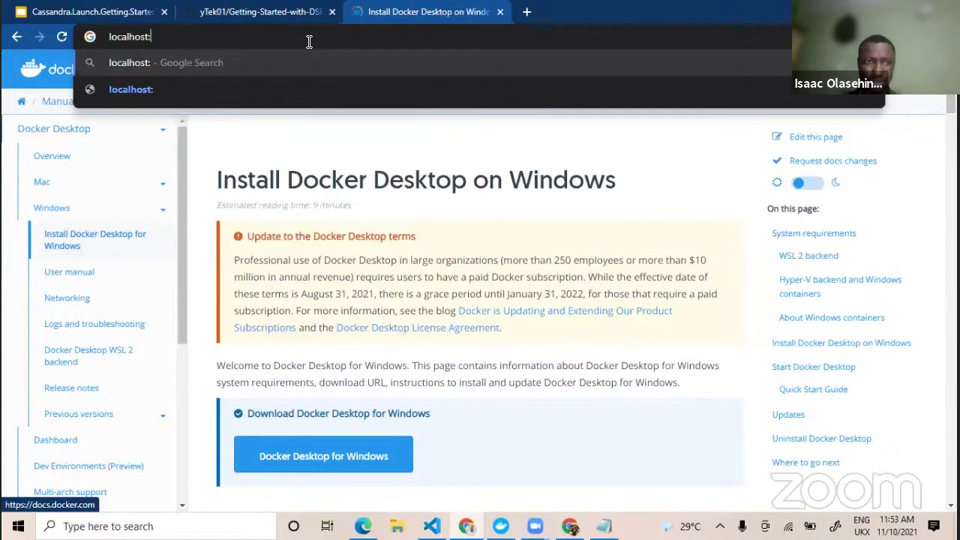
pyautogui.write('9091')
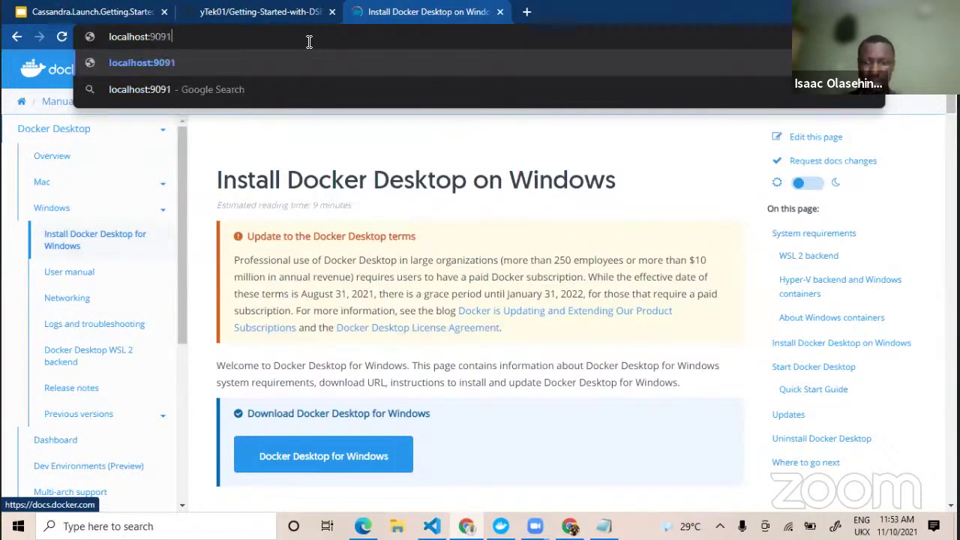
pyautogui.press('Return')
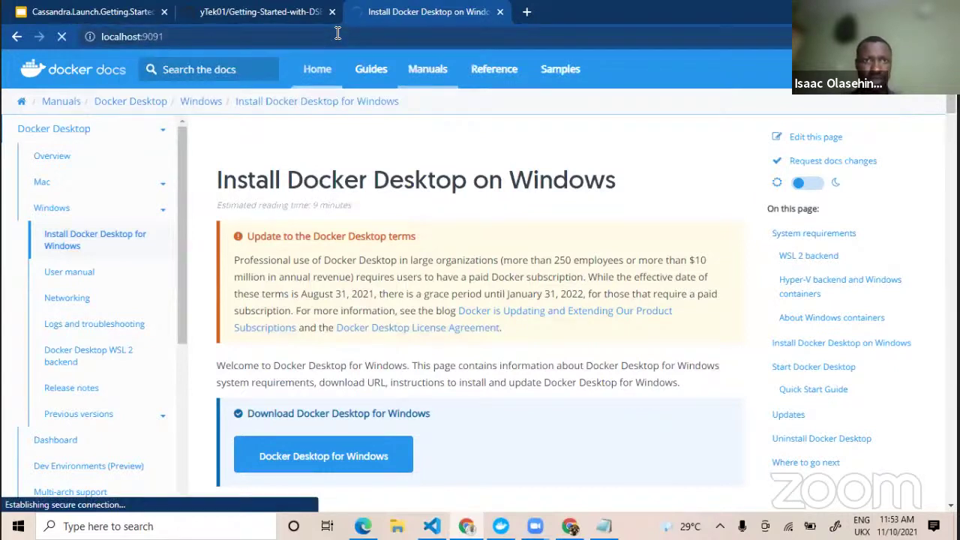
# - Look over the available notebooks, open the Getting Started with Astra notebook and return to the notebook list
pyautogui.scroll(-1, 397, 131)
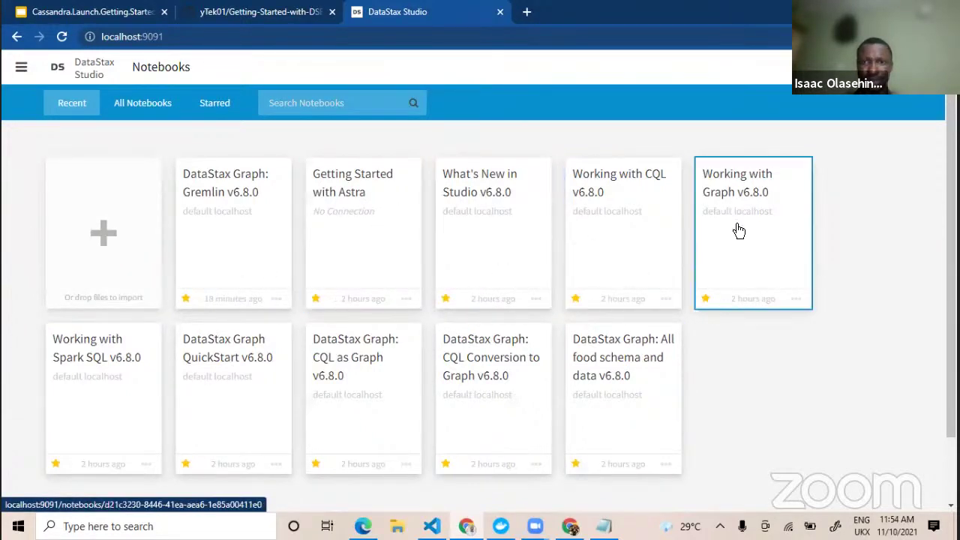
pyautogui.click(337, 254)
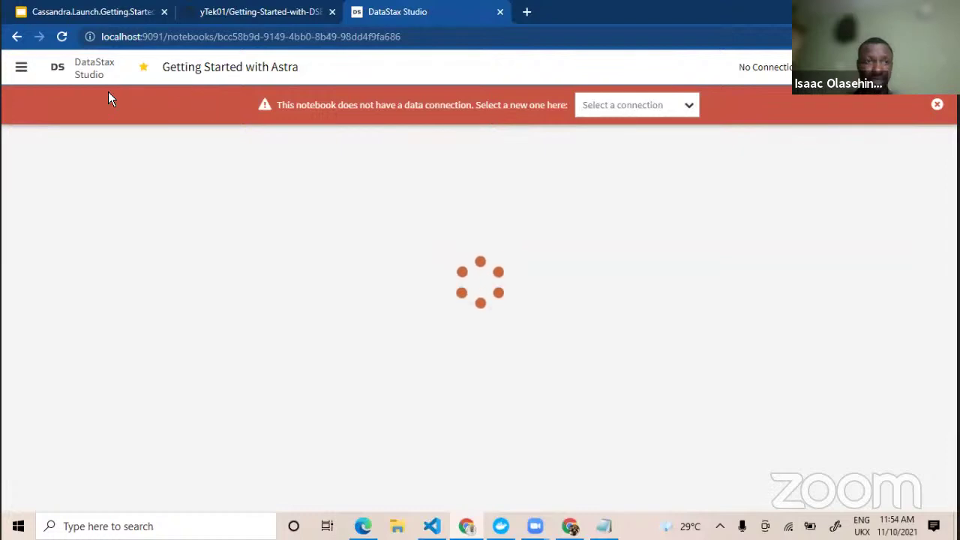
pyautogui.click(17, 37)
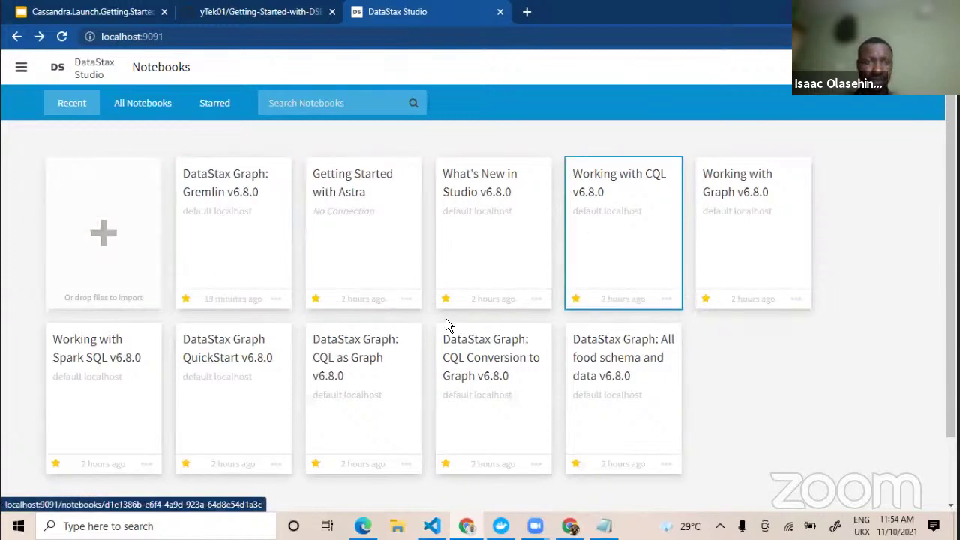
# - Start a new notebook named Demo and begin adding a new standard connection named Test for it
pyautogui.click(103, 230)
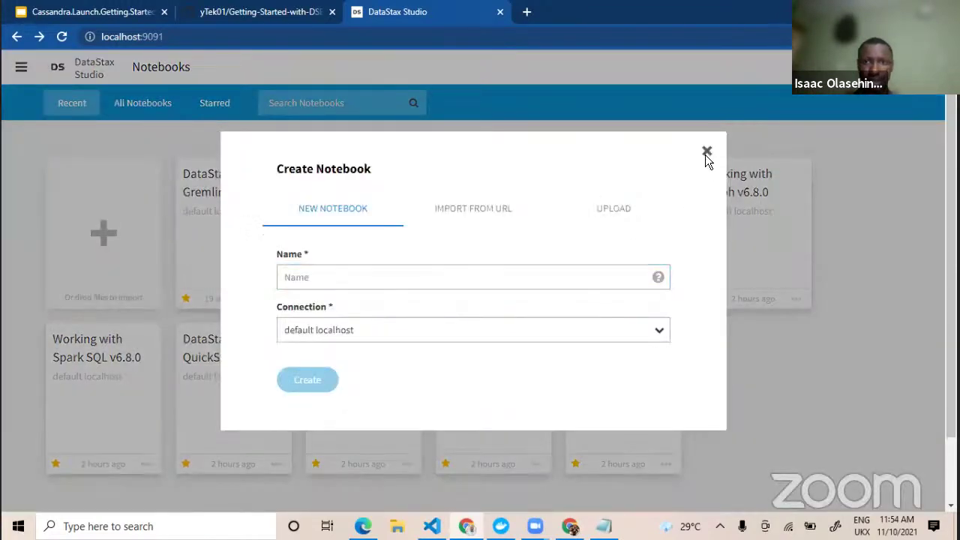
pyautogui.click(706, 152)
pyautogui.click(87, 240)
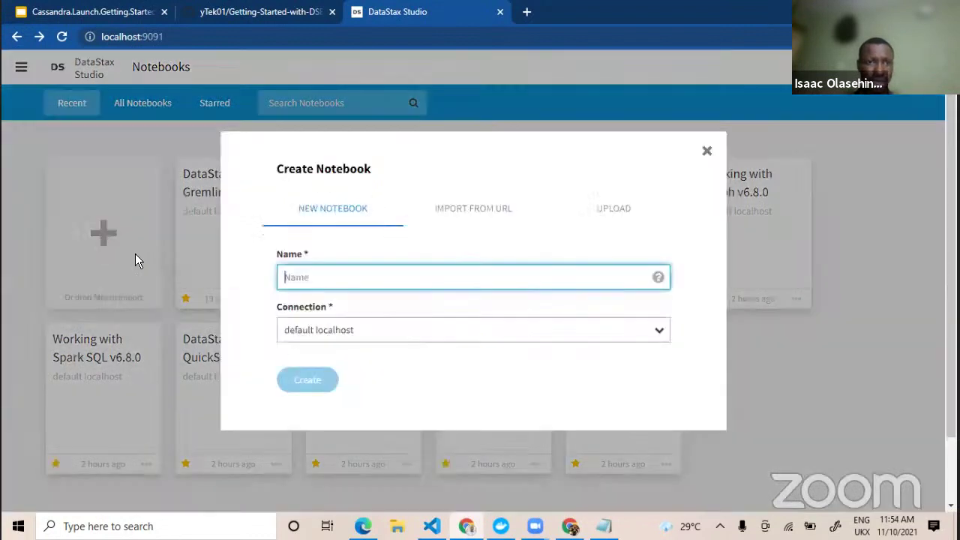
pyautogui.write('Demo')
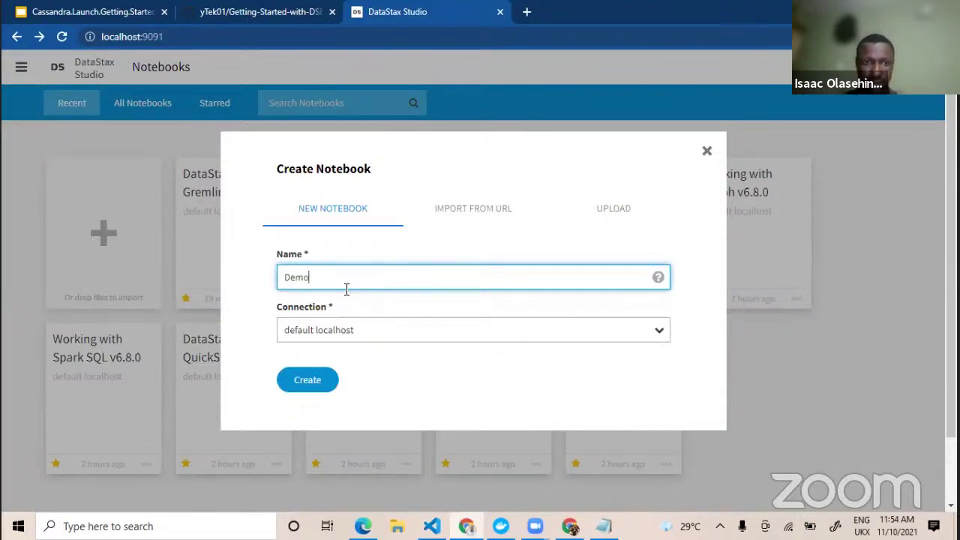
pyautogui.click(347, 320)
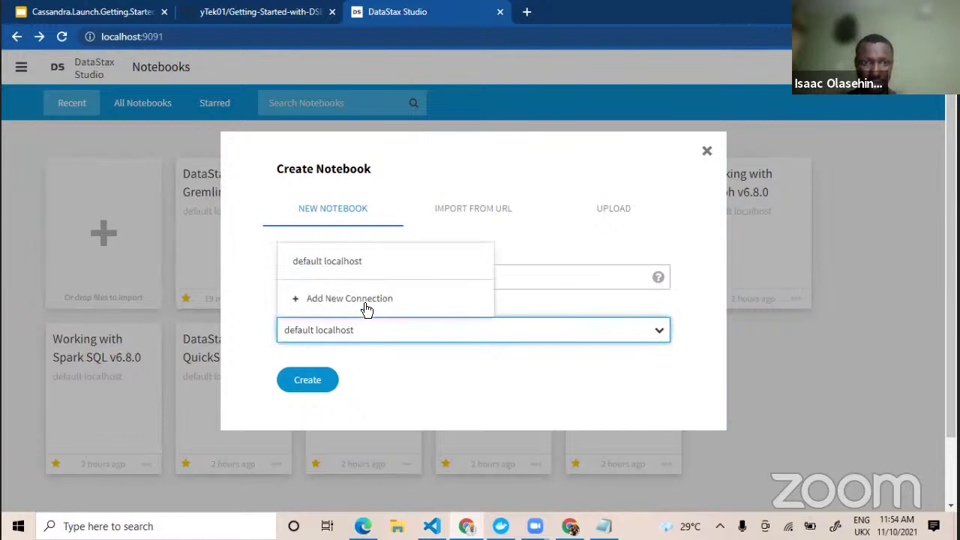
pyautogui.click(363, 300)
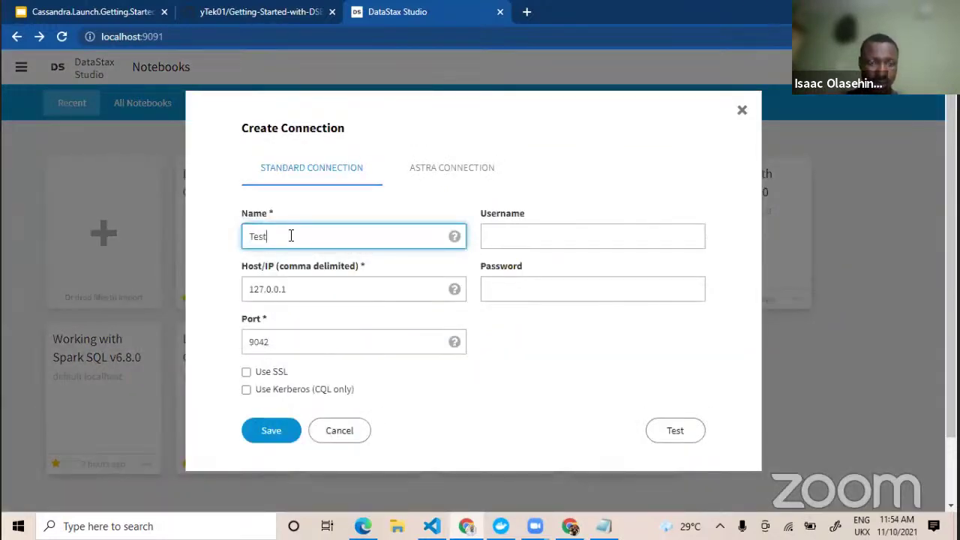
# - Switch to Visual Studio Code and copy the node's IP address from the dsetool status output in the first docker terminal
pyautogui.click(312, 280)
pyautogui.doubleClick(312, 280)
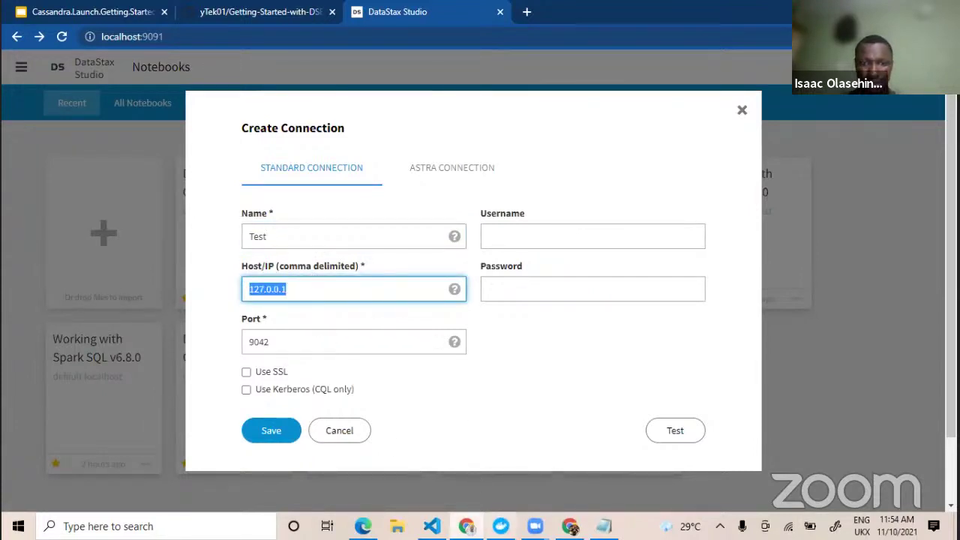
pyautogui.click(431, 526)
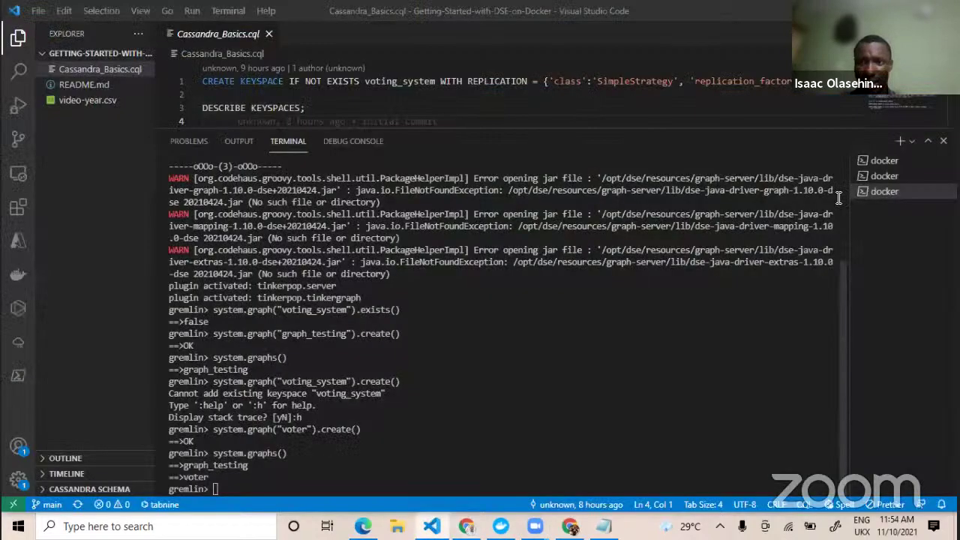
pyautogui.click(874, 174)
pyautogui.click(878, 160)
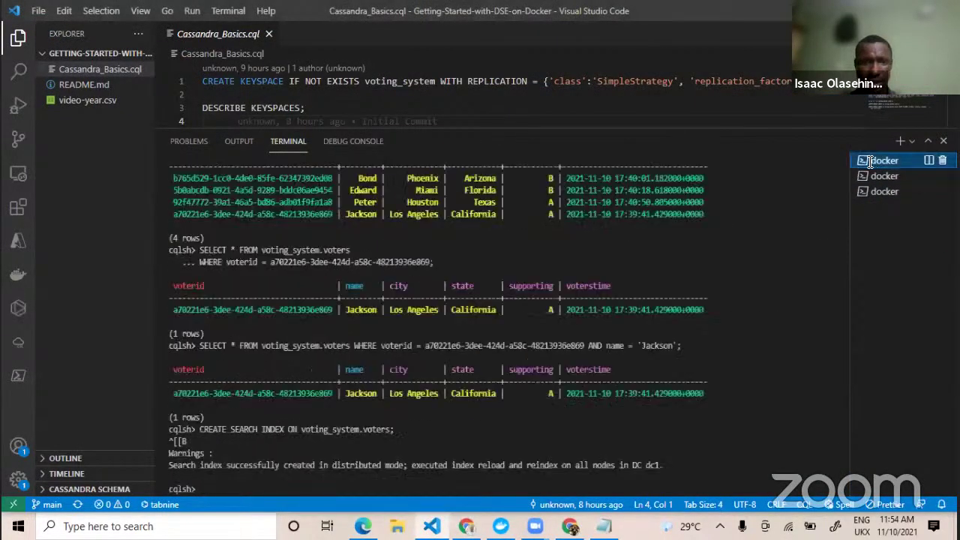
pyautogui.scroll(6, 534, 338)
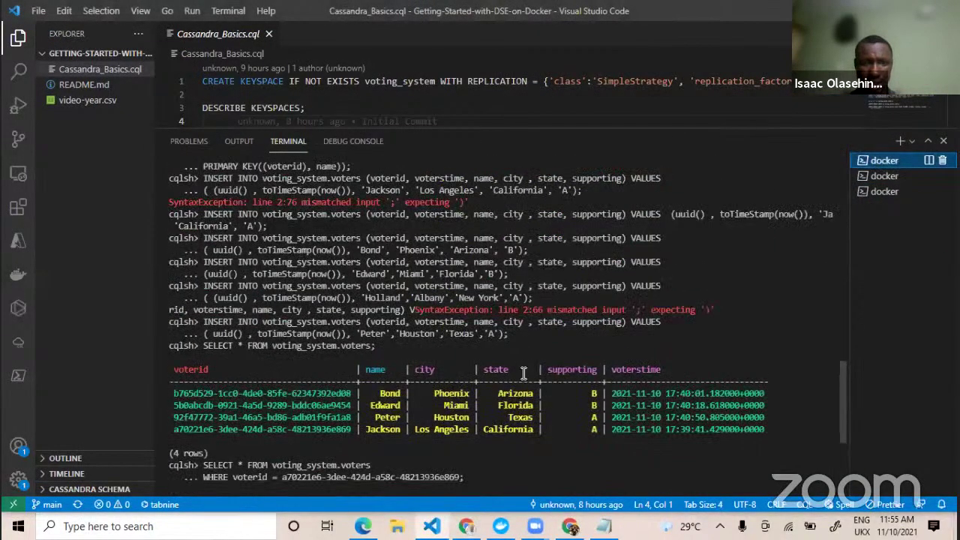
pyautogui.scroll(15, 523, 372)
pyautogui.scroll(-10, 308, 394)
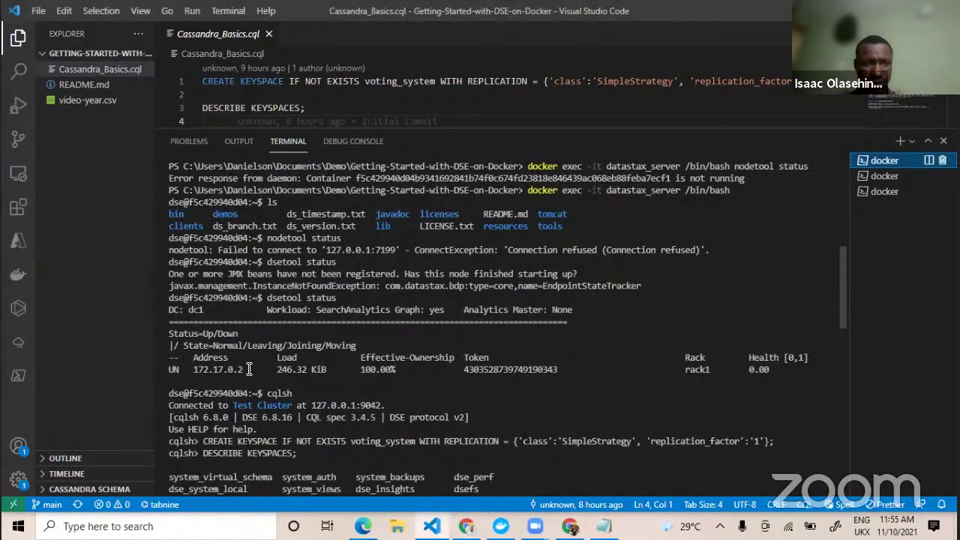
pyautogui.moveTo(247, 370); pyautogui.dragTo(195, 373)
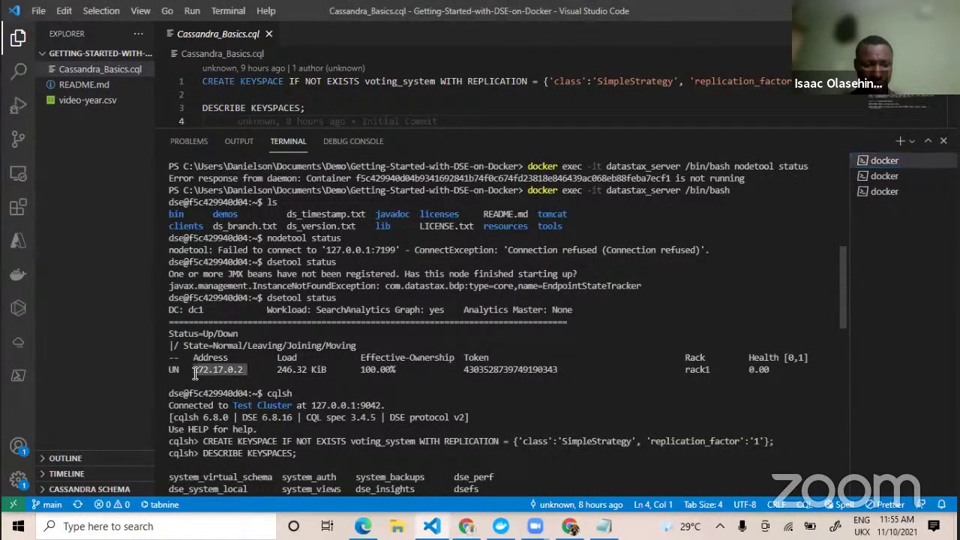
# - Switch back to DataStax Studio in Chrome and set the new connection's Host/IP to 172.17.0.2
pyautogui.hotkey('alt', 'Tab')
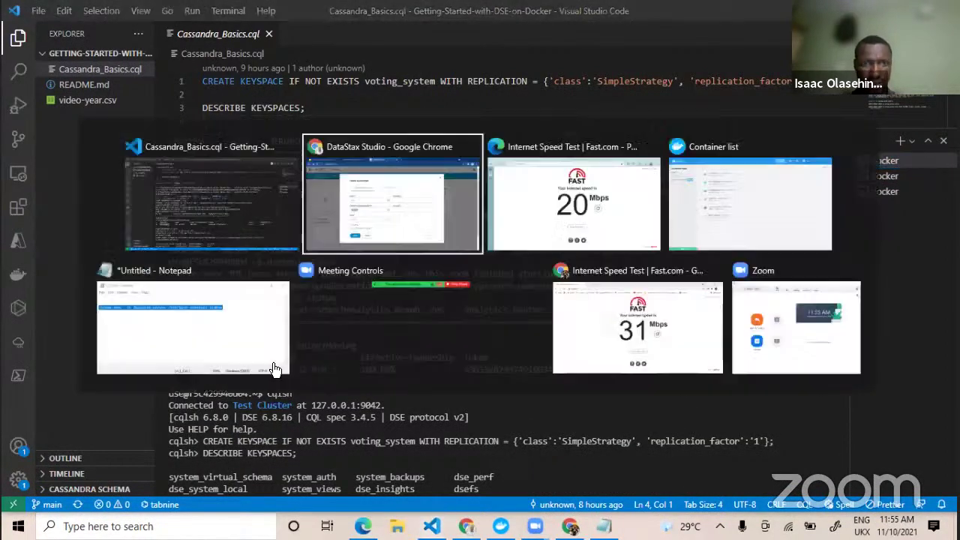
pyautogui.press('BackSpace')
pyautogui.write('172.17.0.2')
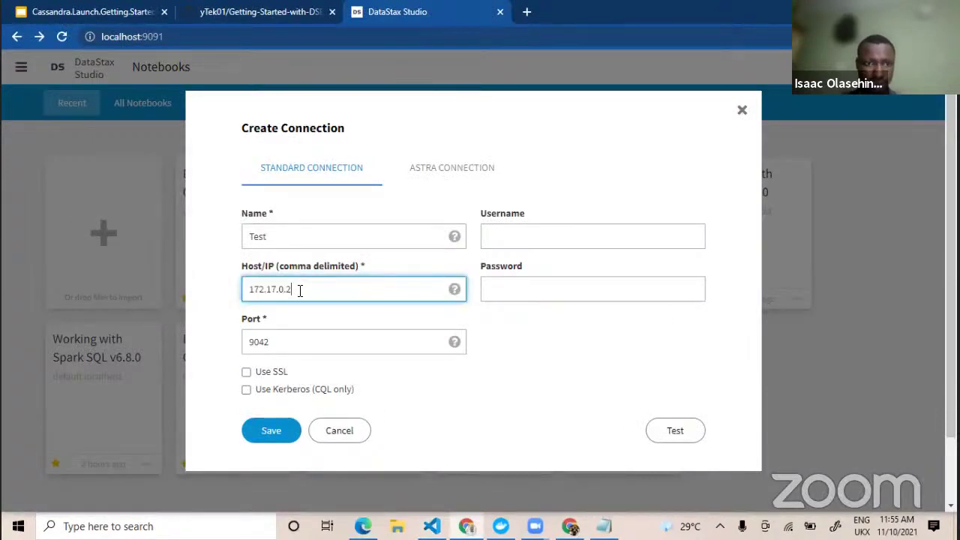
# - Test the new connection to the DSE node and save it for the Demo notebook
pyautogui.click(675, 431)
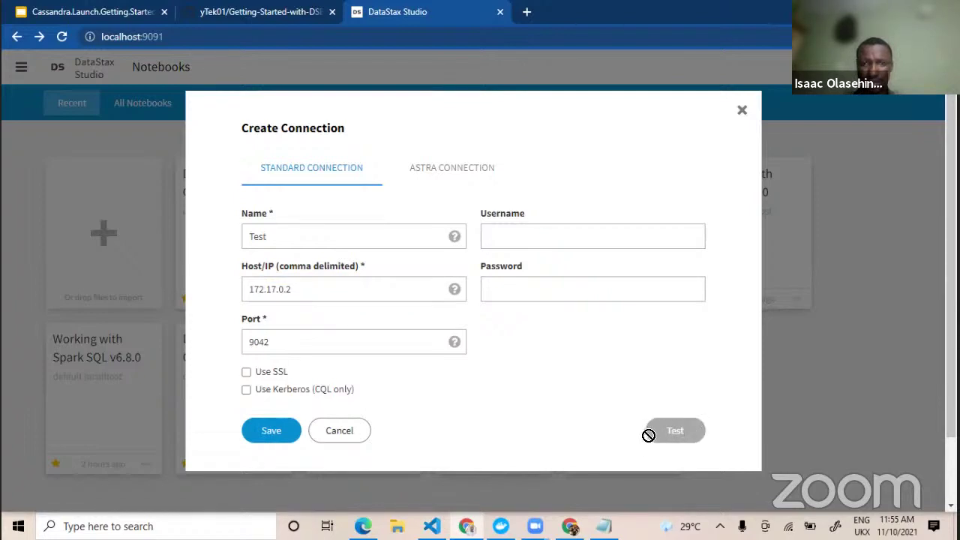
pyautogui.click(661, 434)
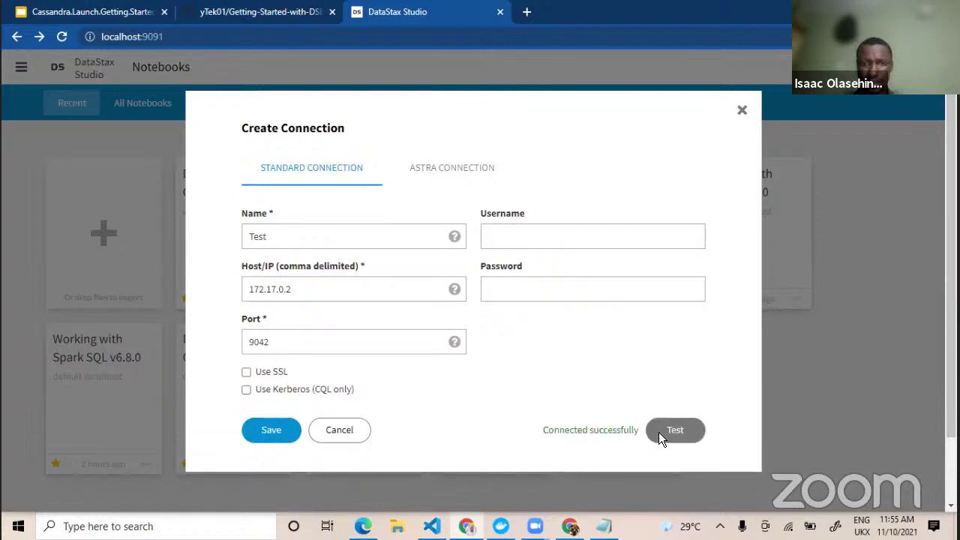
pyautogui.click(276, 435)
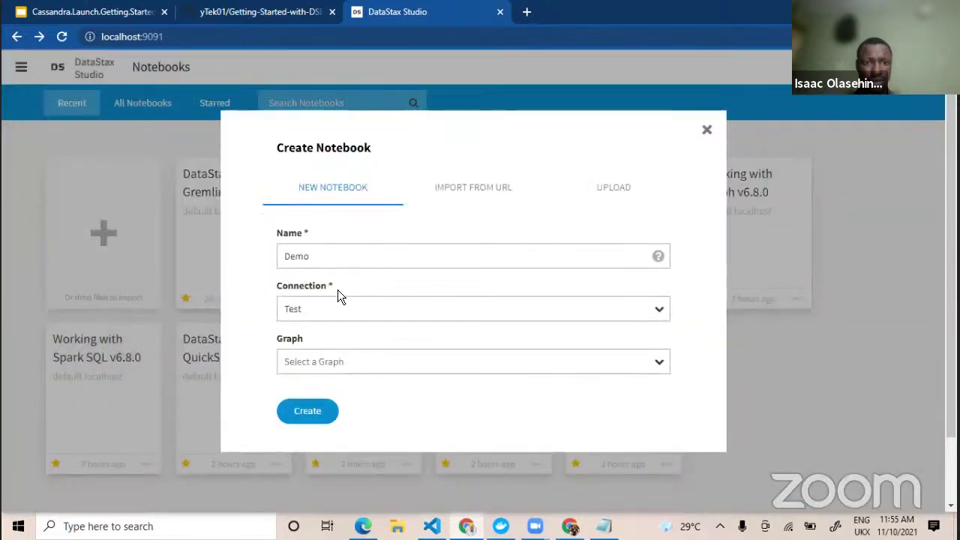
# - Select graph_testing as the graph for the Demo notebook
pyautogui.click(339, 361)
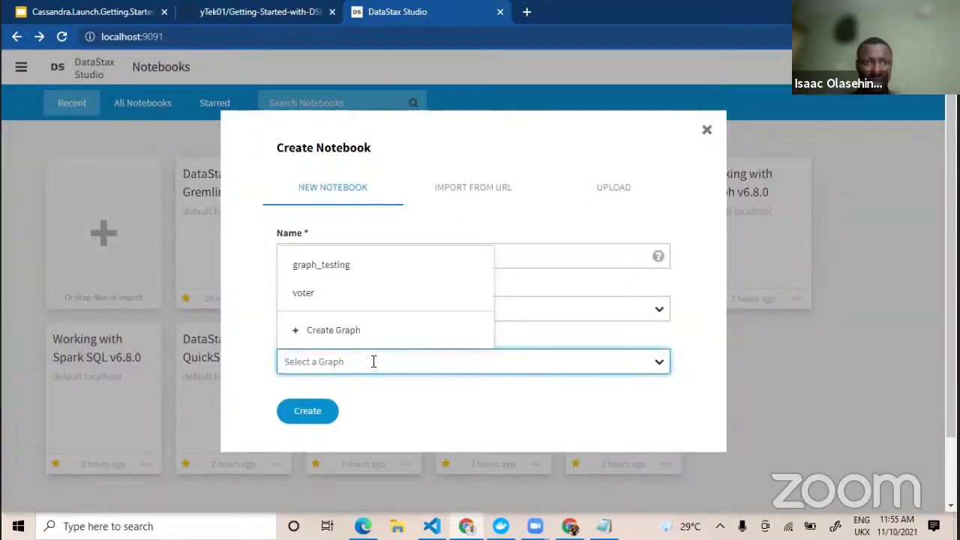
pyautogui.click(455, 391)
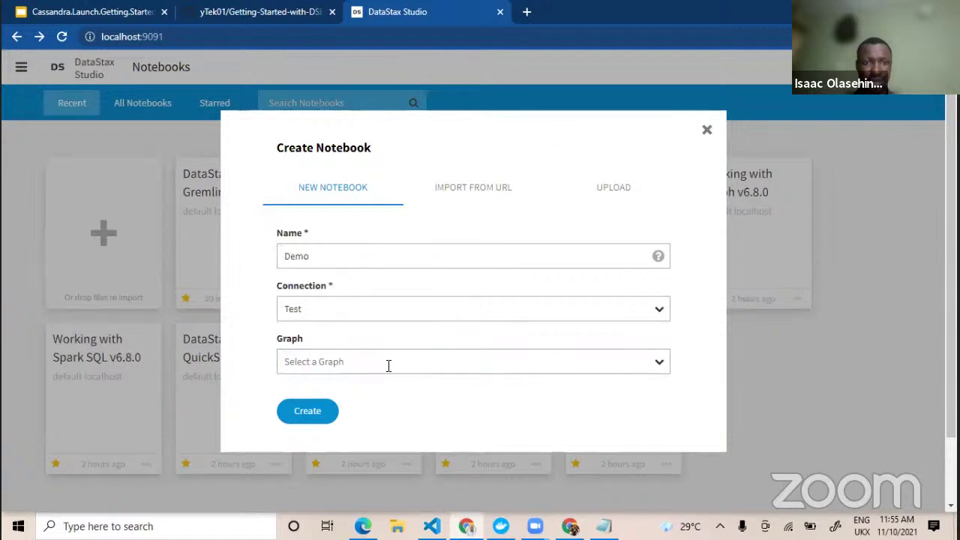
pyautogui.click(518, 366)
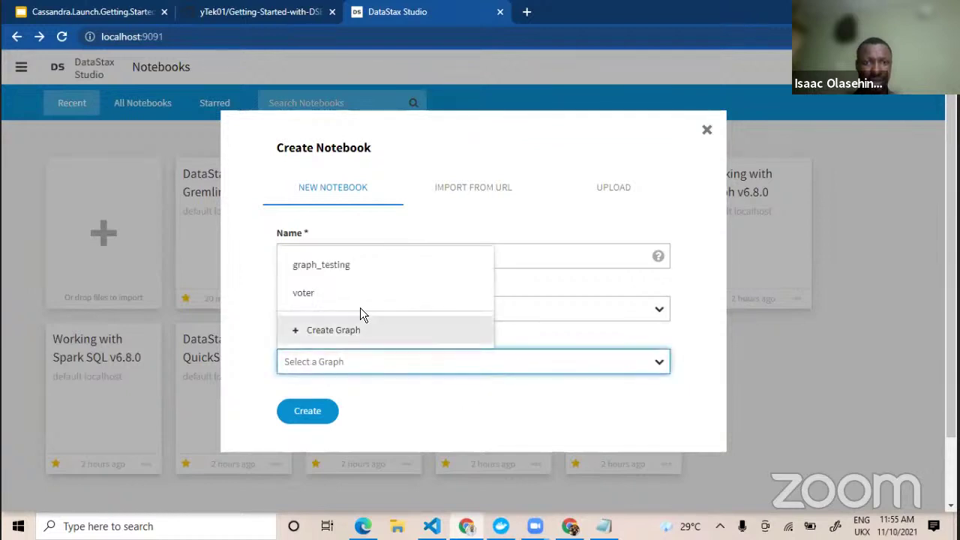
pyautogui.click(360, 267)
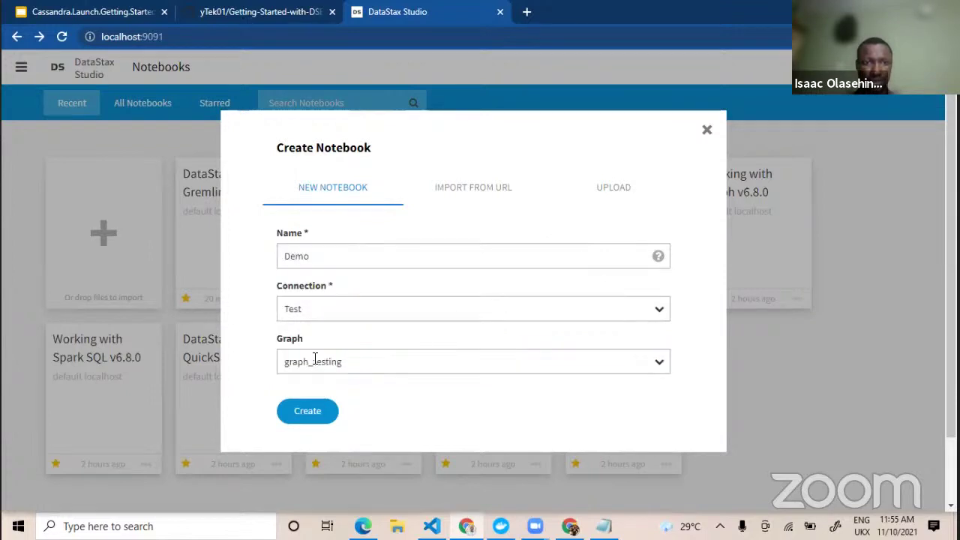
# - Create the Demo notebook and set its first cell's language to CQL
pyautogui.click(304, 411)
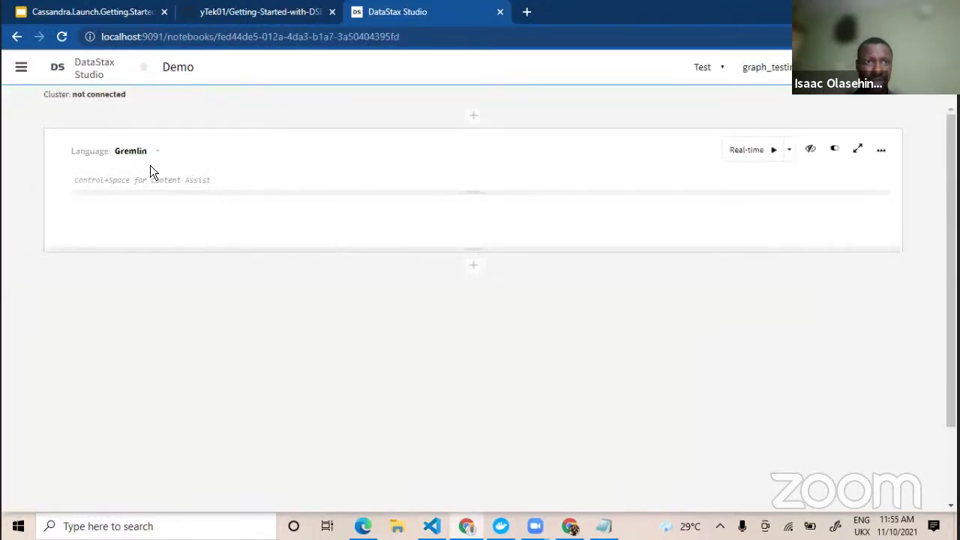
pyautogui.click(147, 156)
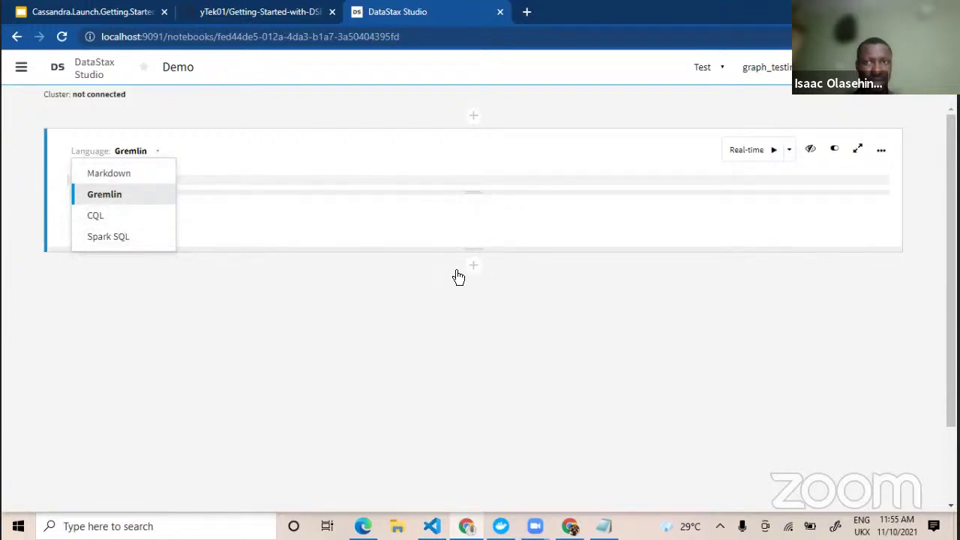
pyautogui.click(252, 182)
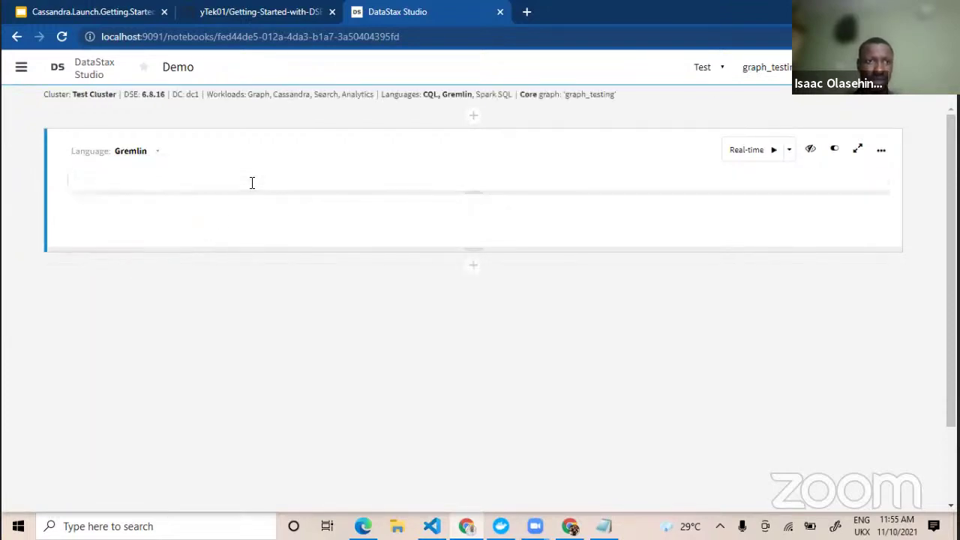
pyautogui.click(146, 155)
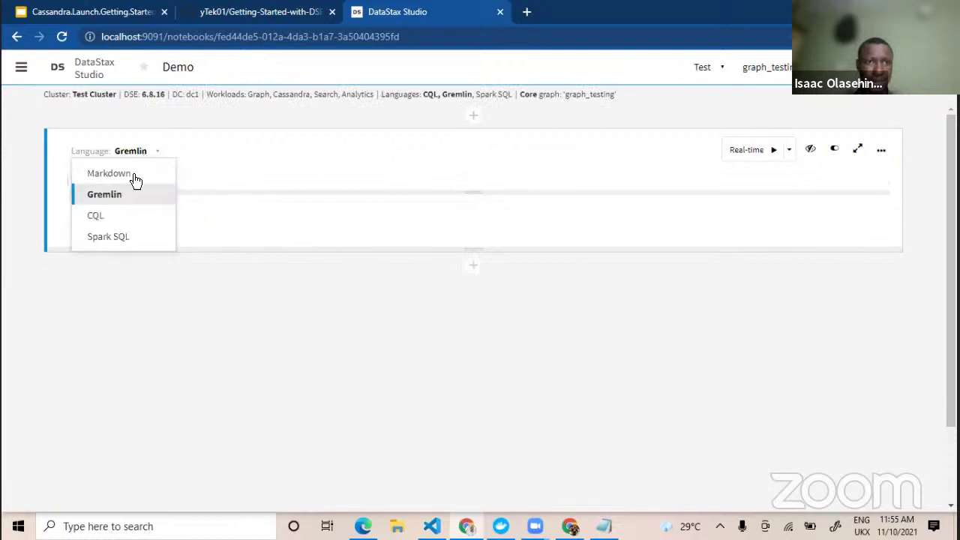
pyautogui.click(96, 216)
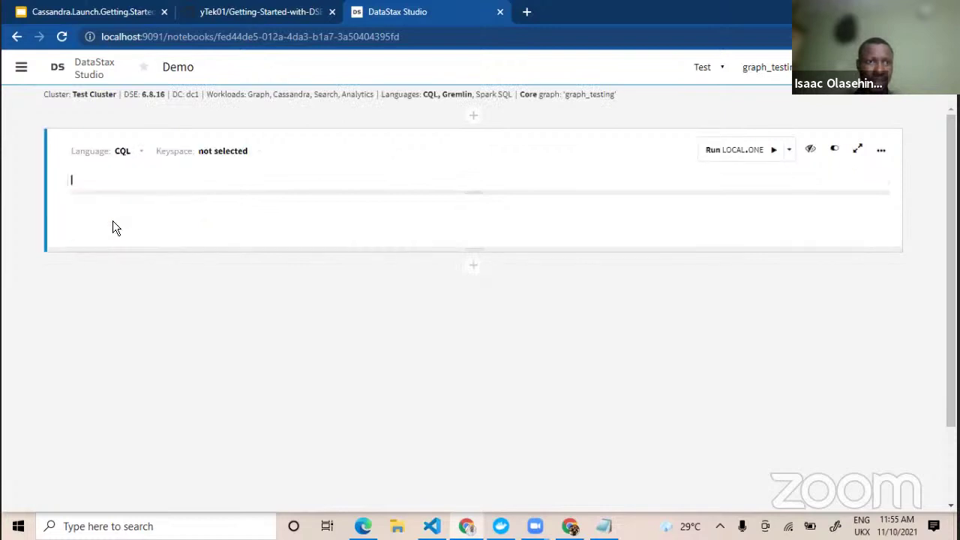
# - Set the CQL cell's keyspace to voting_system
pyautogui.click(222, 157)
pyautogui.scroll(-1, 248, 263)
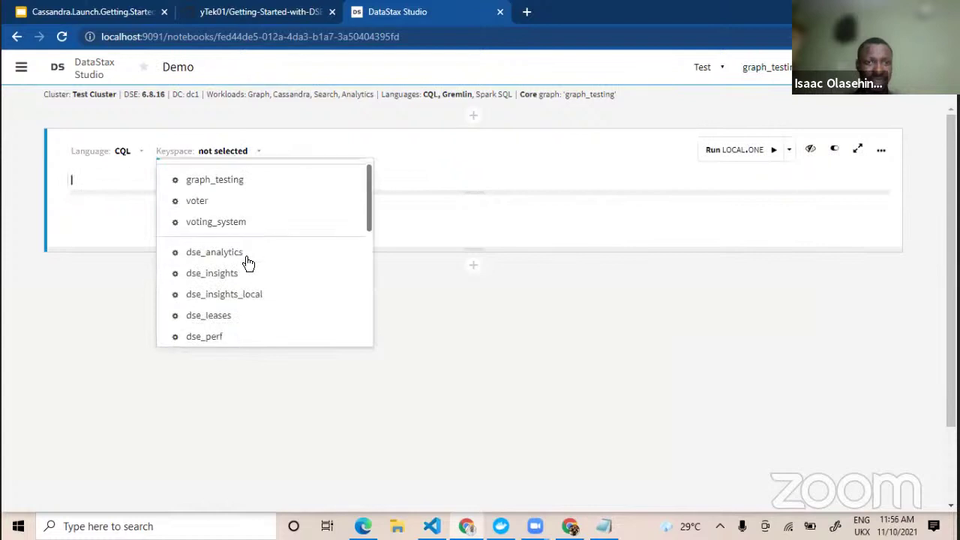
pyautogui.scroll(-1, 248, 262)
pyautogui.scroll(2, 248, 255)
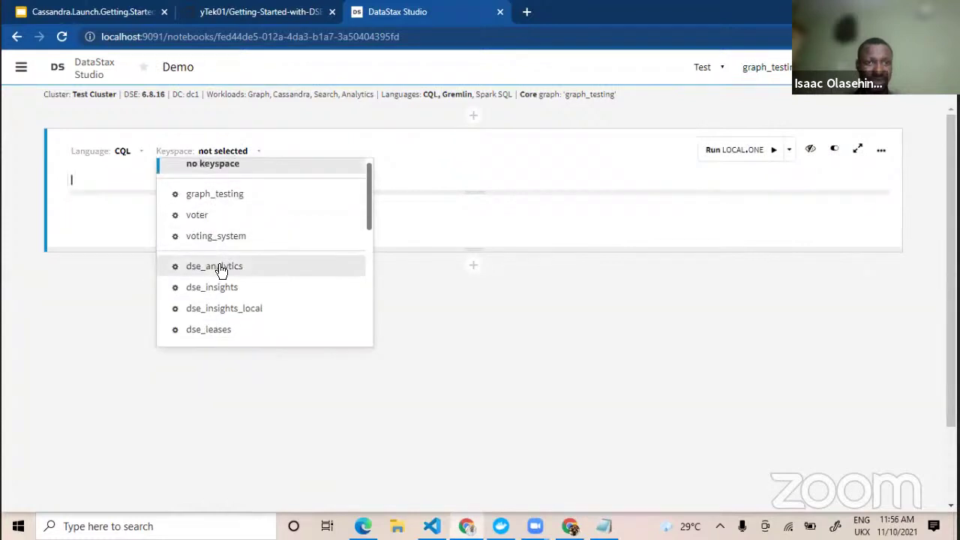
pyautogui.scroll(-5, 255, 292)
pyautogui.scroll(5, 230, 255)
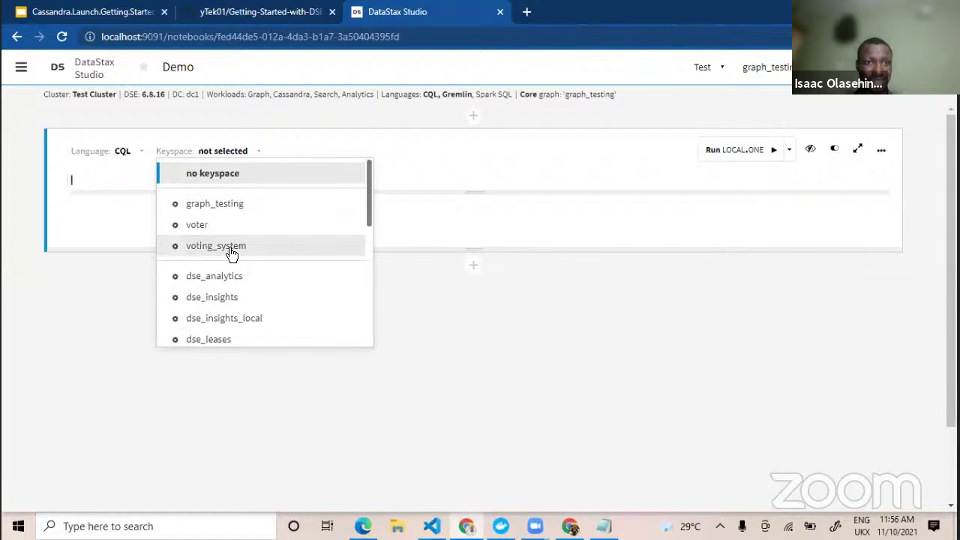
pyautogui.click(232, 254)
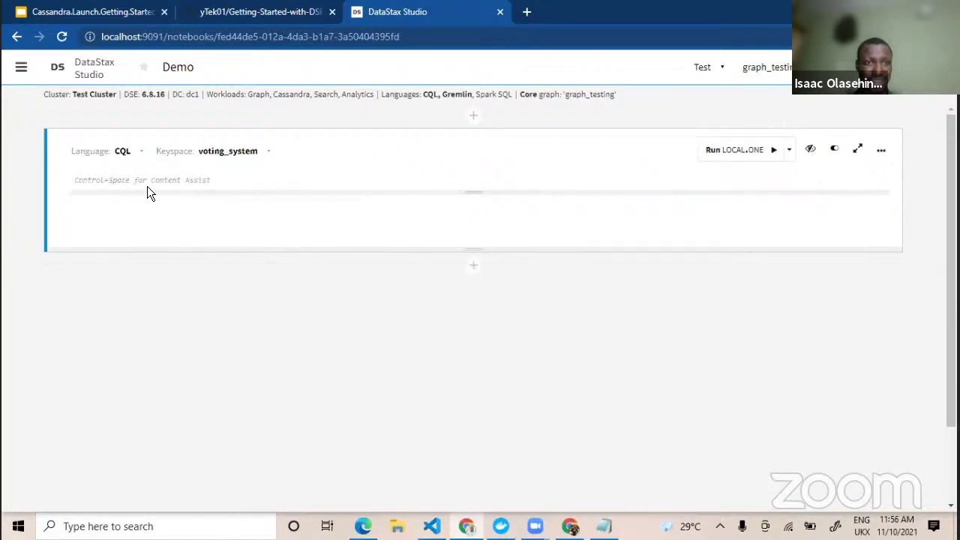
# - Enter the query "Select * from voters;" in the CQL cell and run it
pyautogui.write('select')
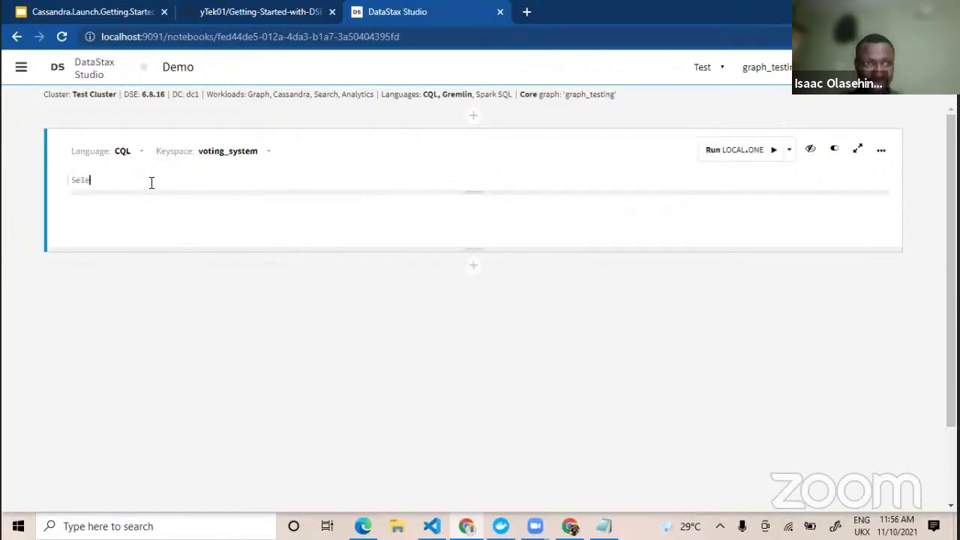
pyautogui.press('BackSpace')
pyautogui.press('BackSpace')
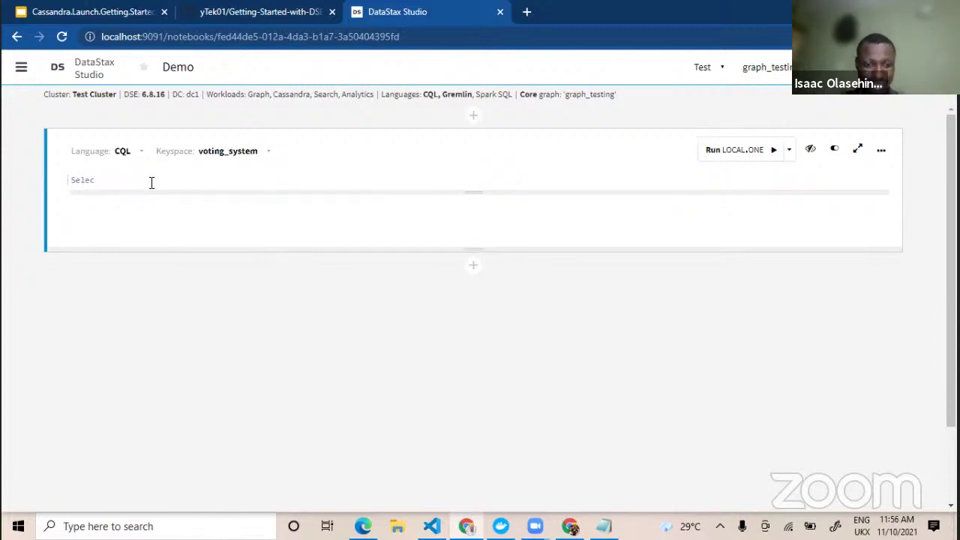
pyautogui.write('t * from voters')
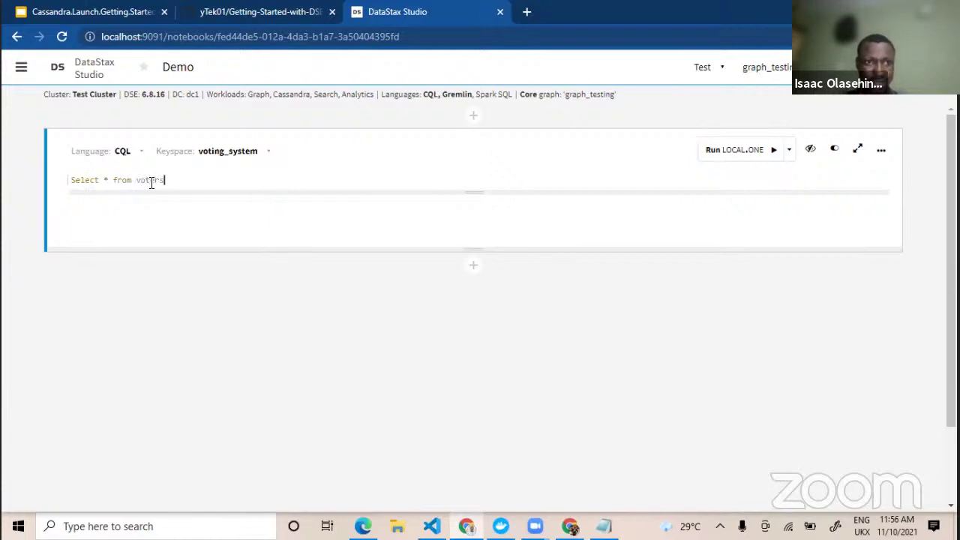
pyautogui.write(';')
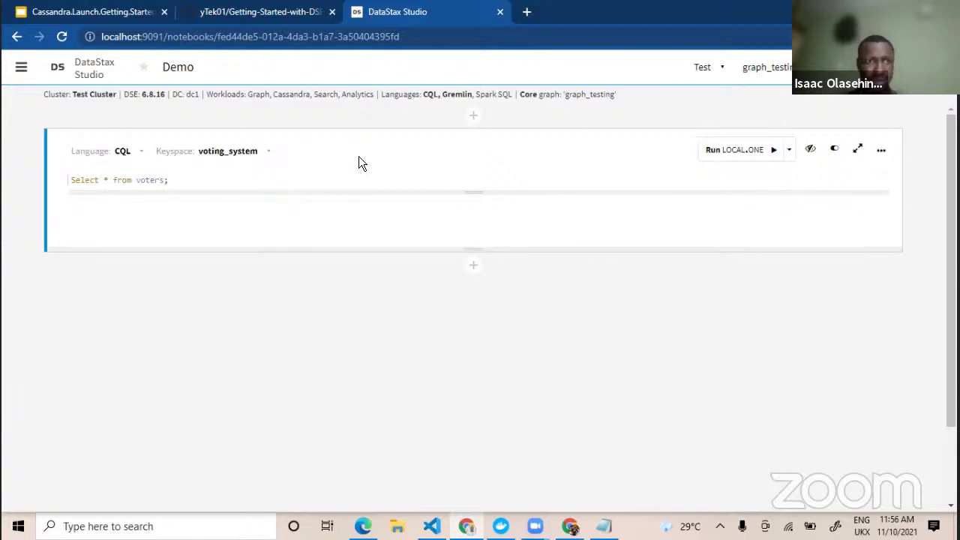
pyautogui.click(746, 153)
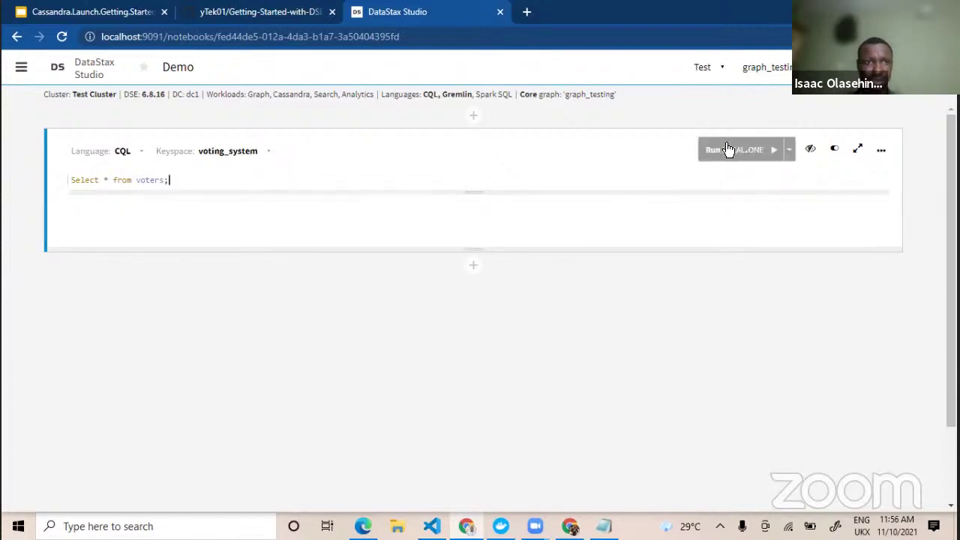
pyautogui.click(223, 193)
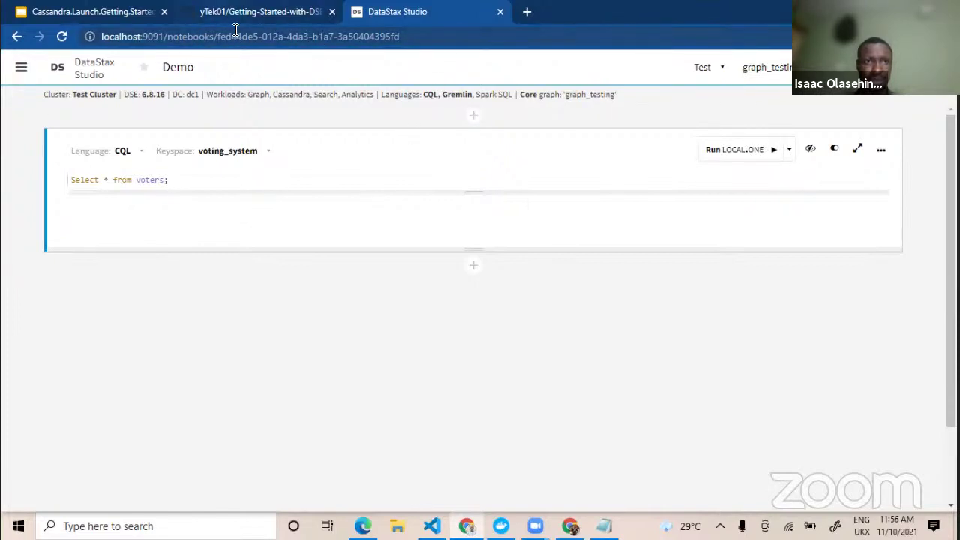
# - Check the voting_system table-loading code in the GitHub README and return to DataStax Studio to rerun the voters query
pyautogui.hotkey('ctrl', 'shift', 'Tab')
pyautogui.scroll(3, 314, 256)
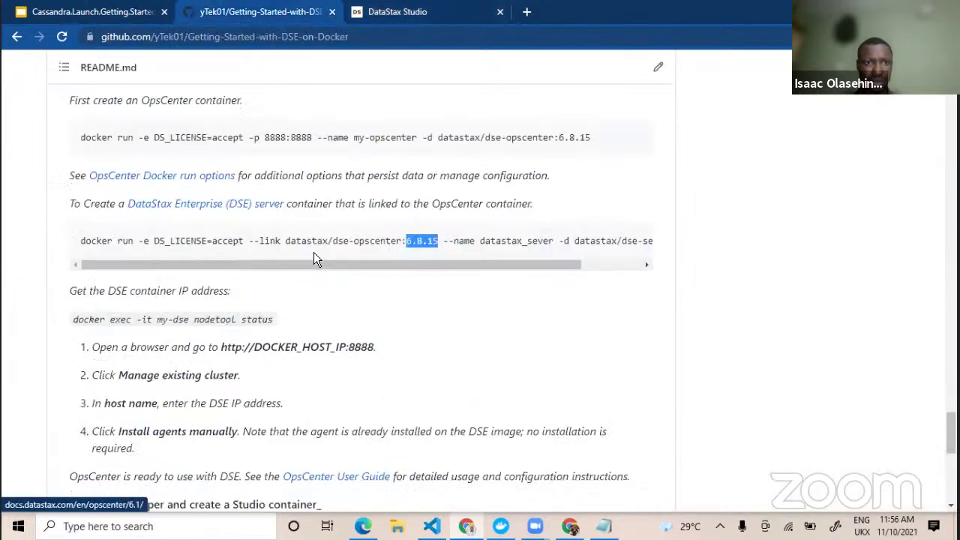
pyautogui.scroll(10, 314, 257)
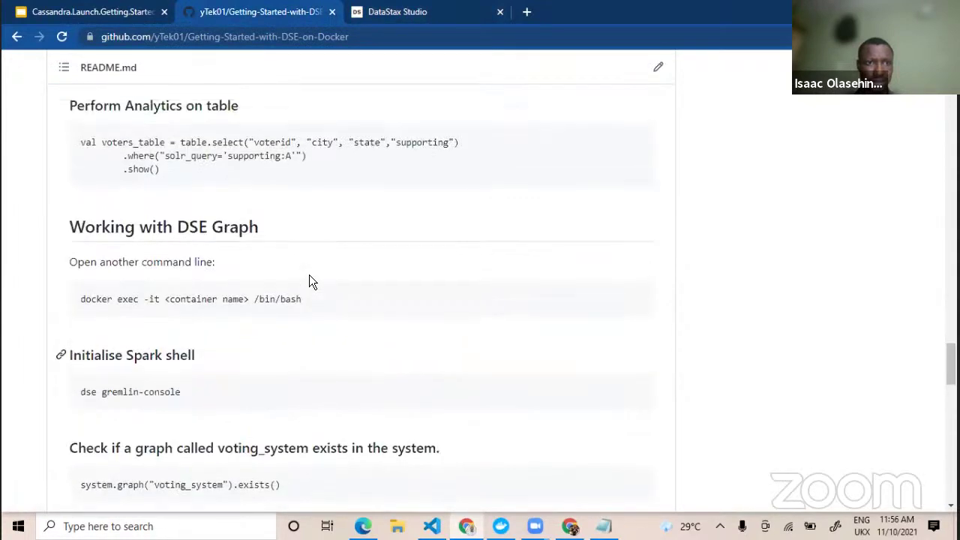
pyautogui.scroll(4, 309, 275)
pyautogui.scroll(-1, 368, 252)
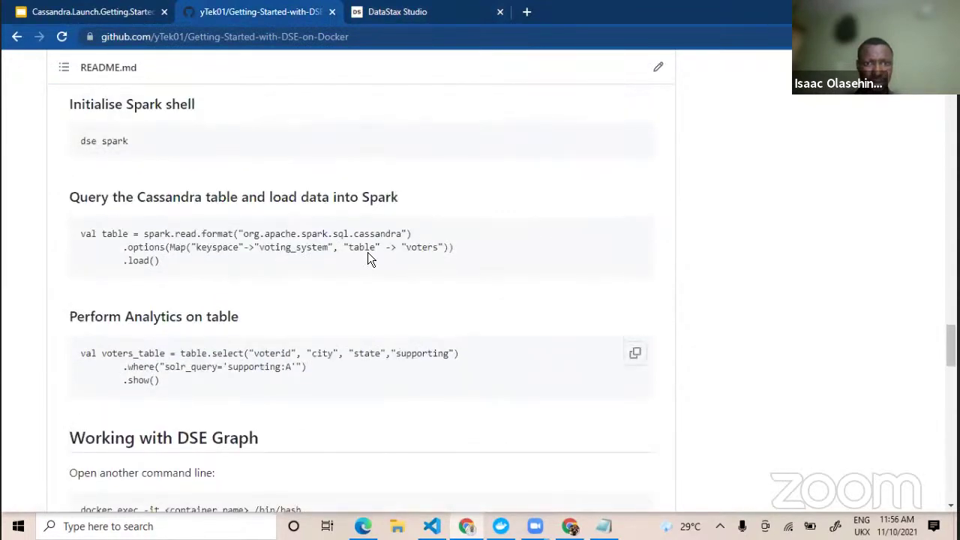
pyautogui.click(362, 22)
pyautogui.click(731, 152)
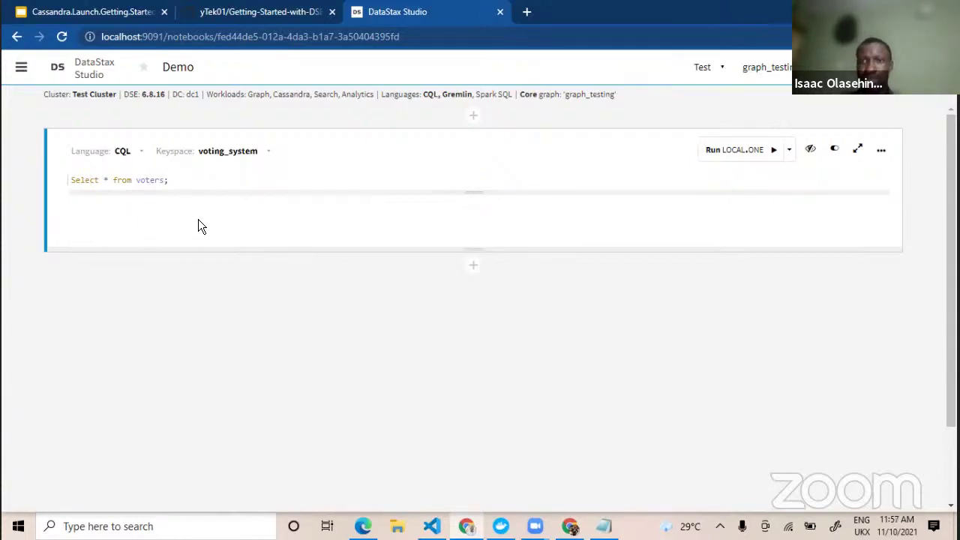
# - Switch to the Cassandra.Launch.Getting.Started.with.DSE.on.Docker presentation in Google Slides and start the slideshow from slide 13
pyautogui.click(60, 17)
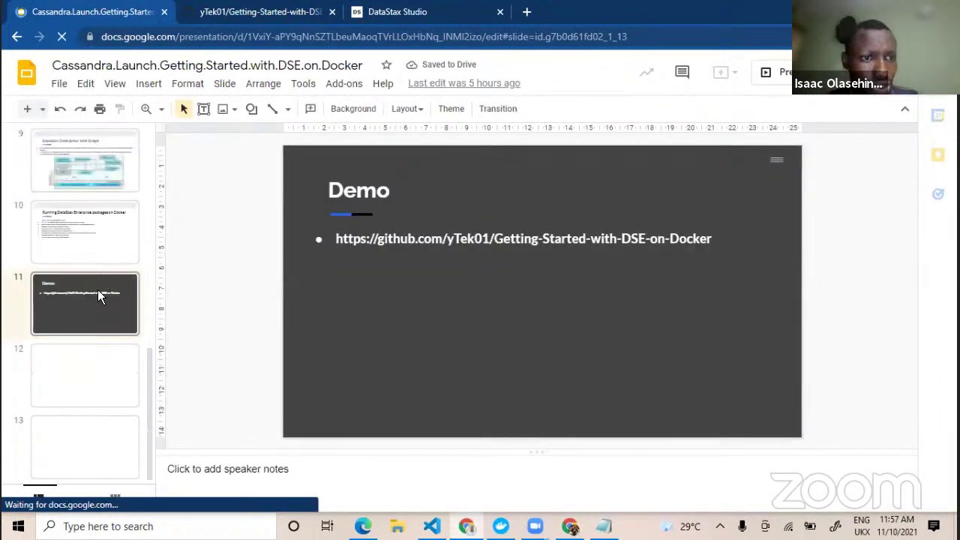
pyautogui.click(80, 427)
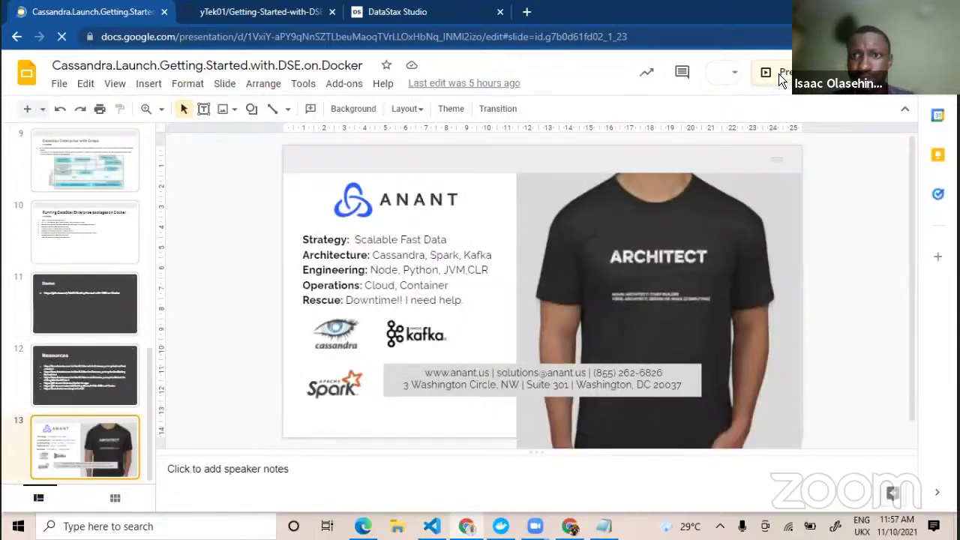
pyautogui.click(779, 73)
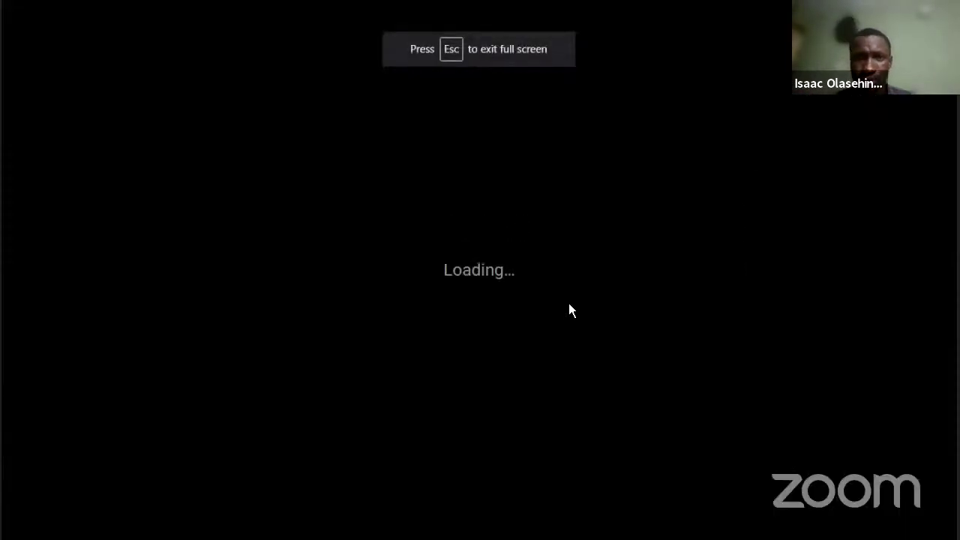